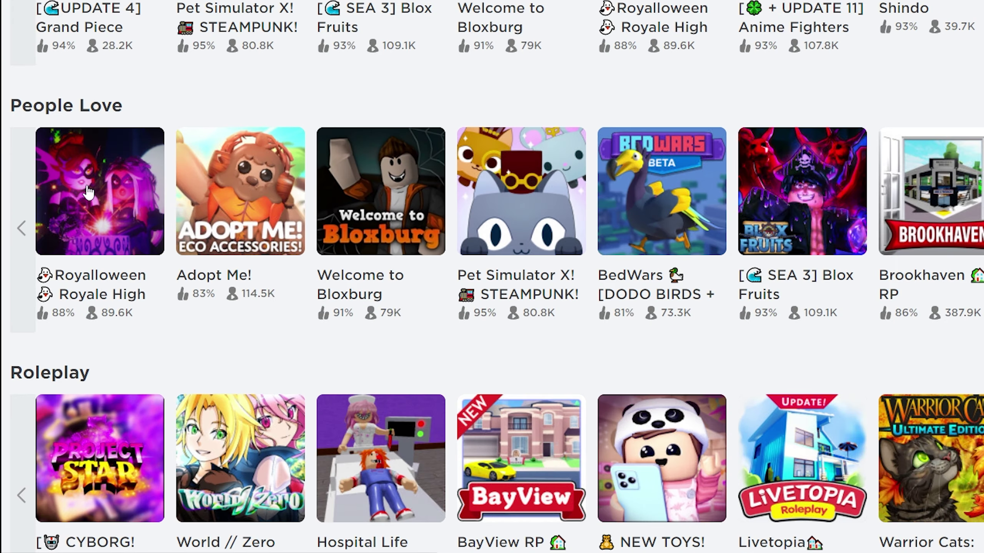
Check today's date in the taskbar calendar, then scroll through the Roblox home page game rows.
left_click(931, 551)
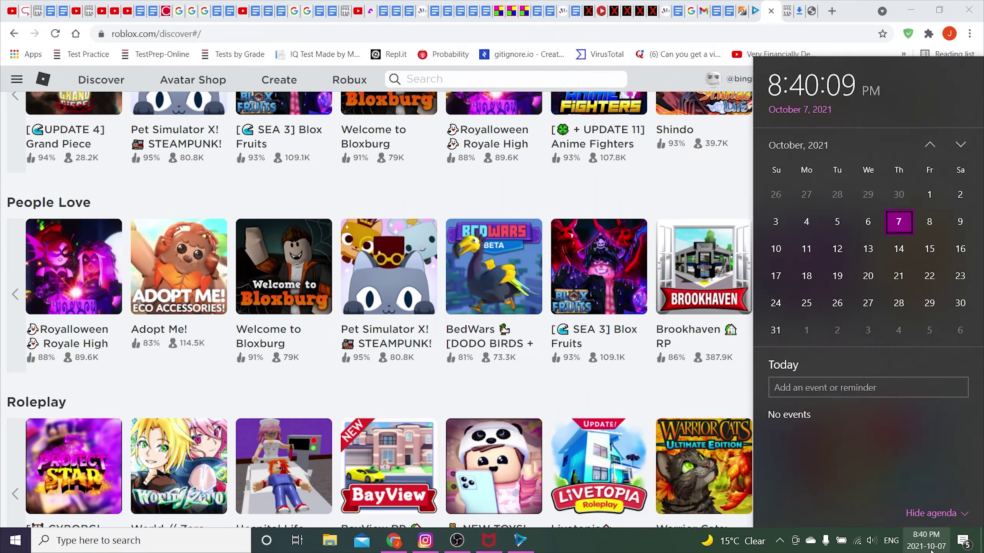
left_click(649, 361)
scroll(650, 360, "down", 9)
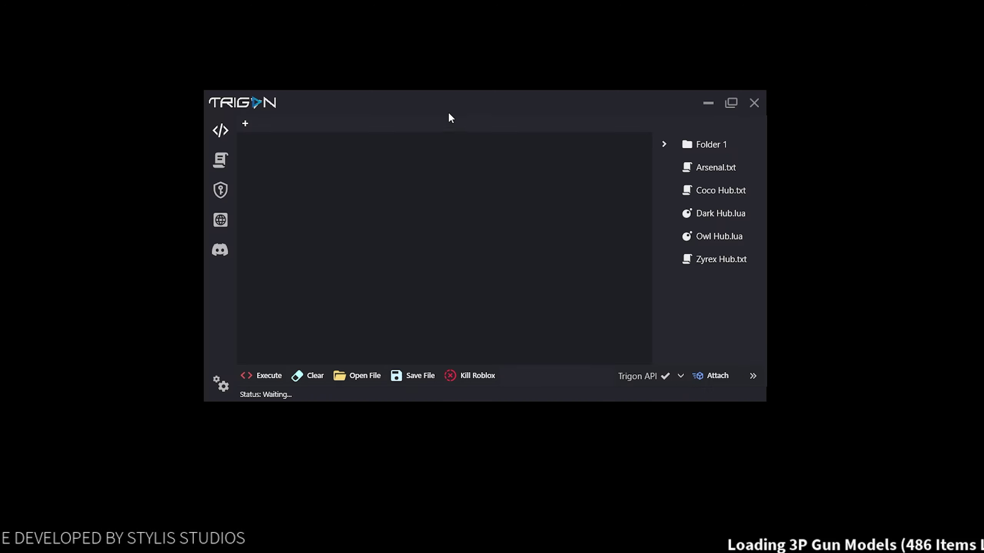
Move the Trigon window lower-left, minimize it, and dismiss the daily login reward.
mouse_move(443, 111)
left_mouse_down()
mouse_move(382, 140)
mouse_move(355, 133)
left_mouse_up()
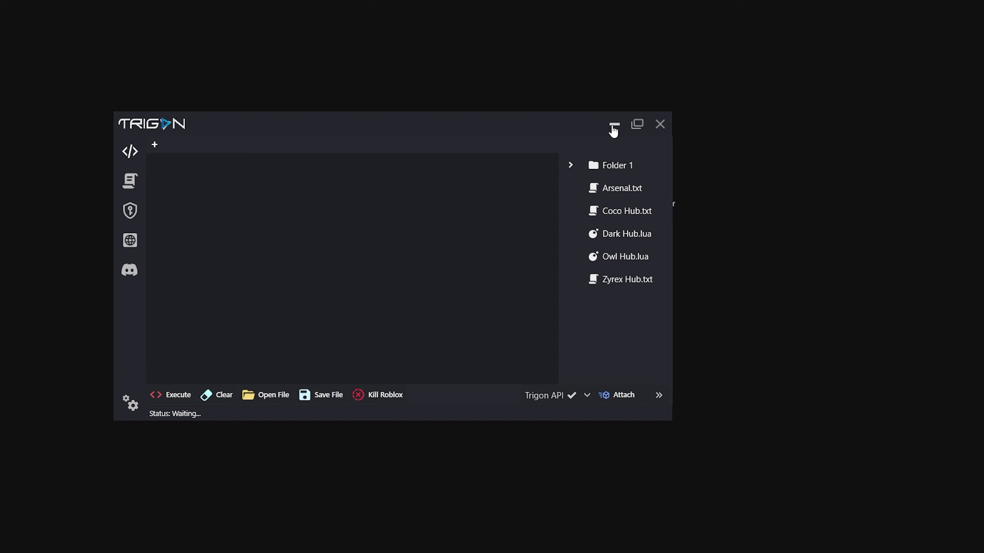
left_click(613, 129)
left_click(500, 430)
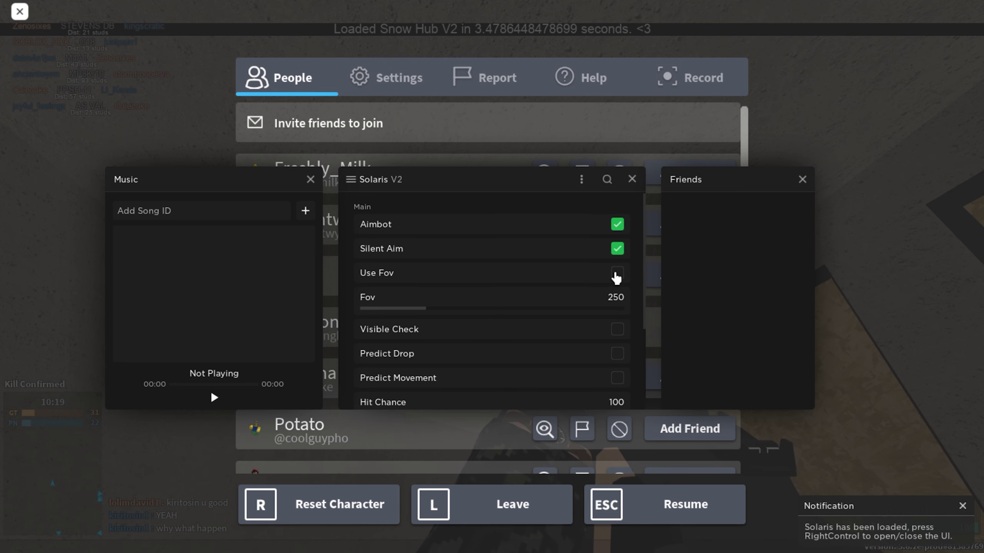
Scroll the Solaris V2 menu to review Aimbot, Silent Aim and the 100 hit chances.
scroll(491, 319, "down", 3)
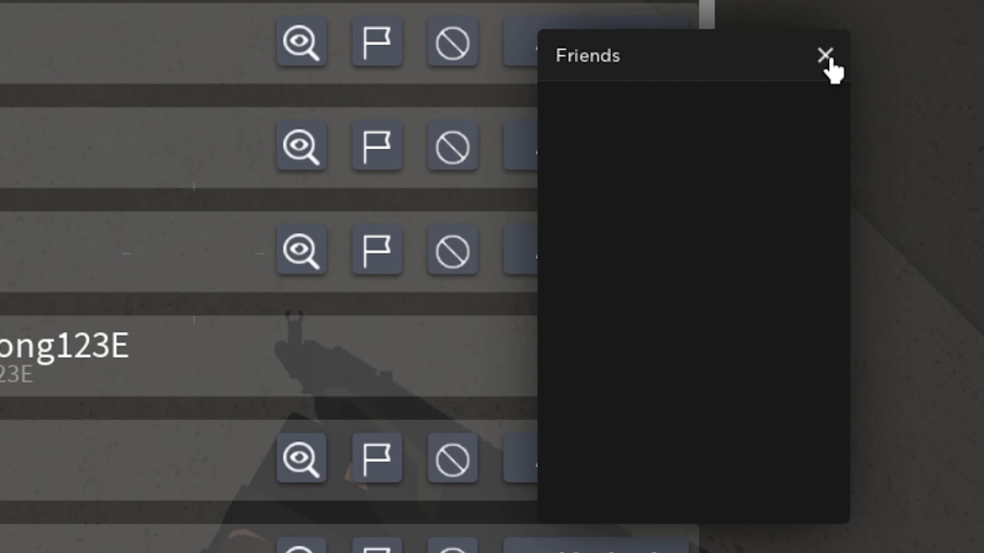
Close the Friends panel, then aim, fire at enemies and advance through the garage.
left_click(828, 61)
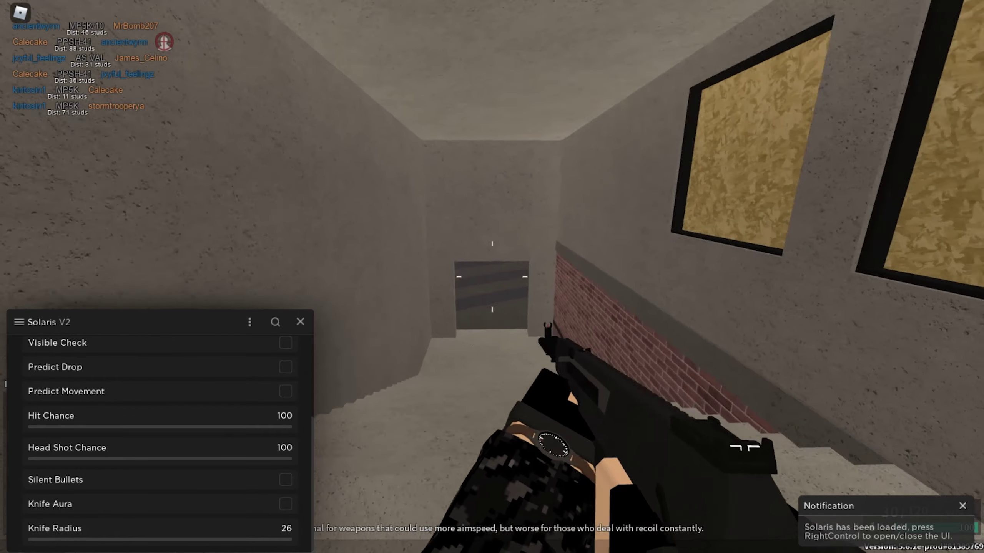
right_click(491, 276)
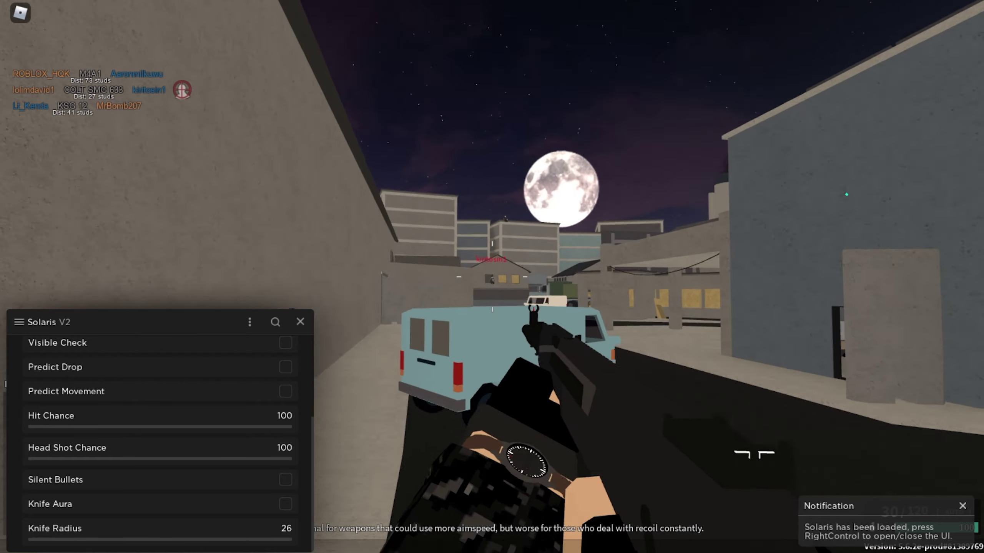
right_click(492, 276)
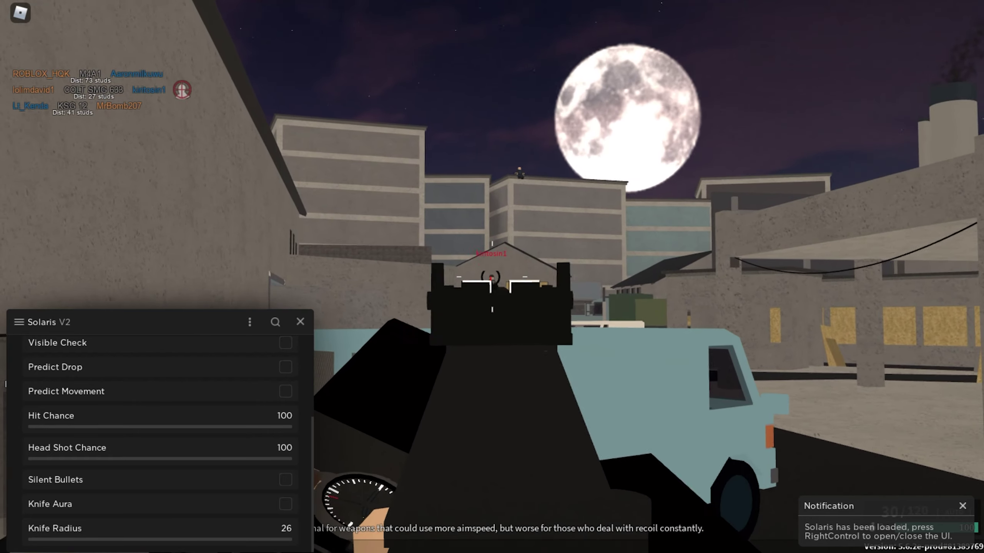
left_click(492, 277)
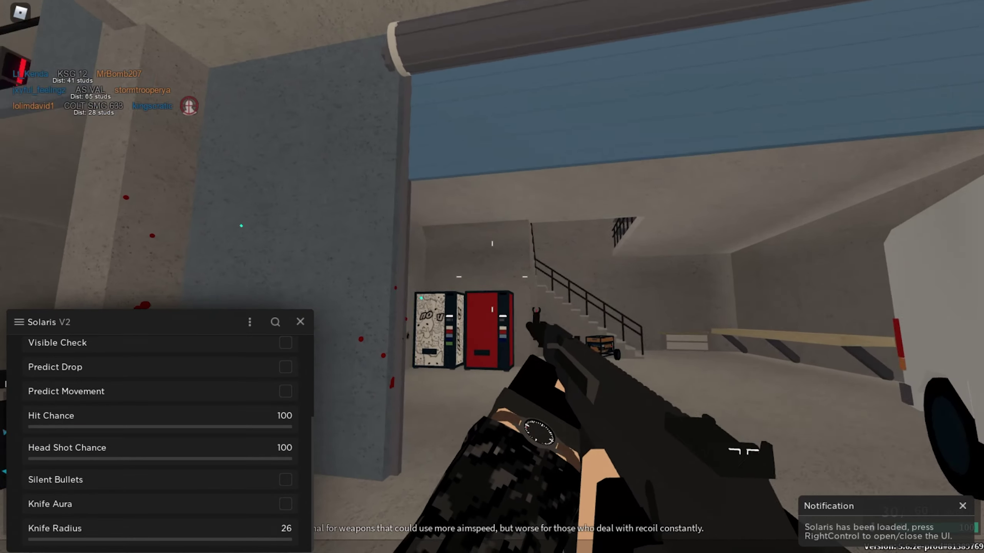
key("w")
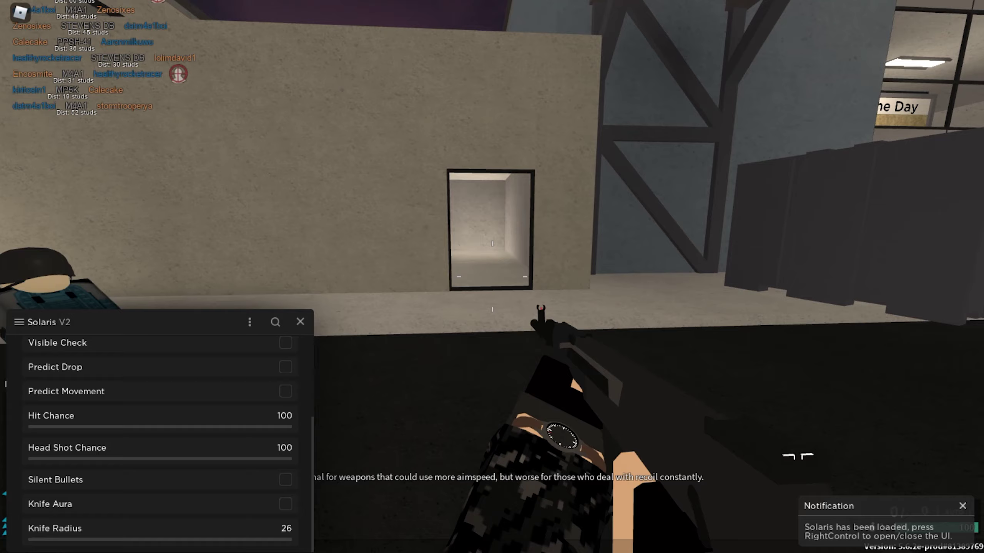
Show and then hide the NukeVsCity Script Hub with the Q key.
key("q")
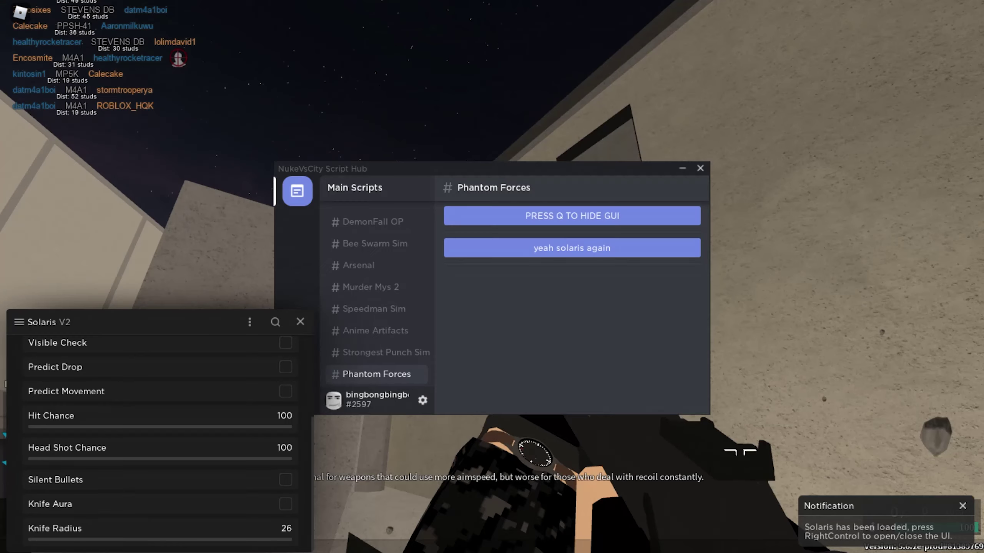
key("q")
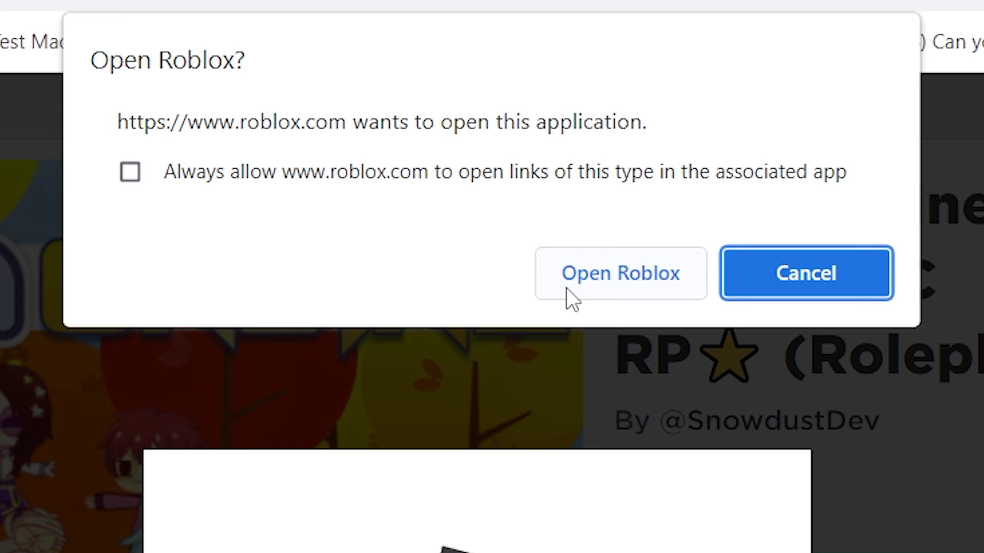
Open the Gacha Online game page and highlight a line of its description.
left_click(568, 288)
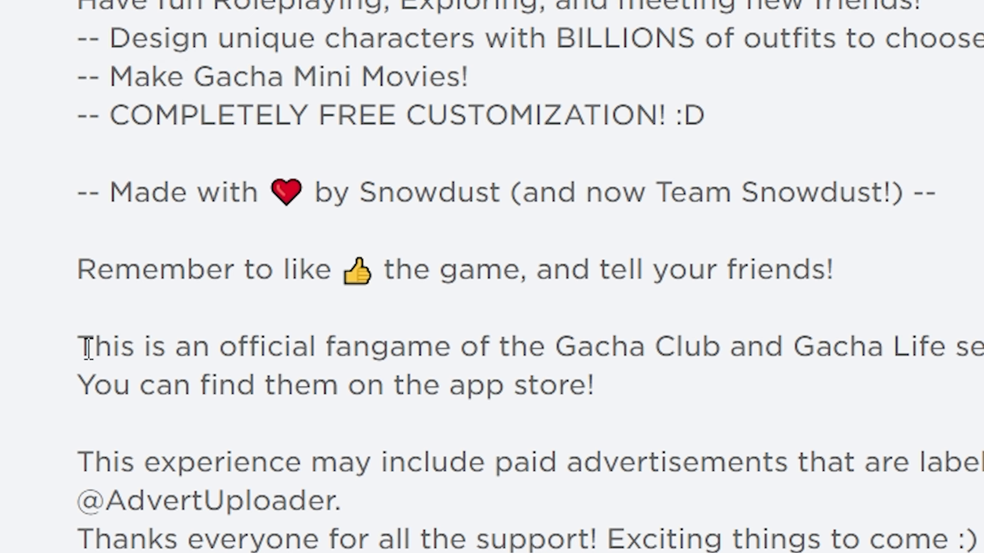
mouse_move(88, 351)
left_mouse_down()
mouse_move(314, 353)
mouse_move(344, 366)
left_mouse_up()
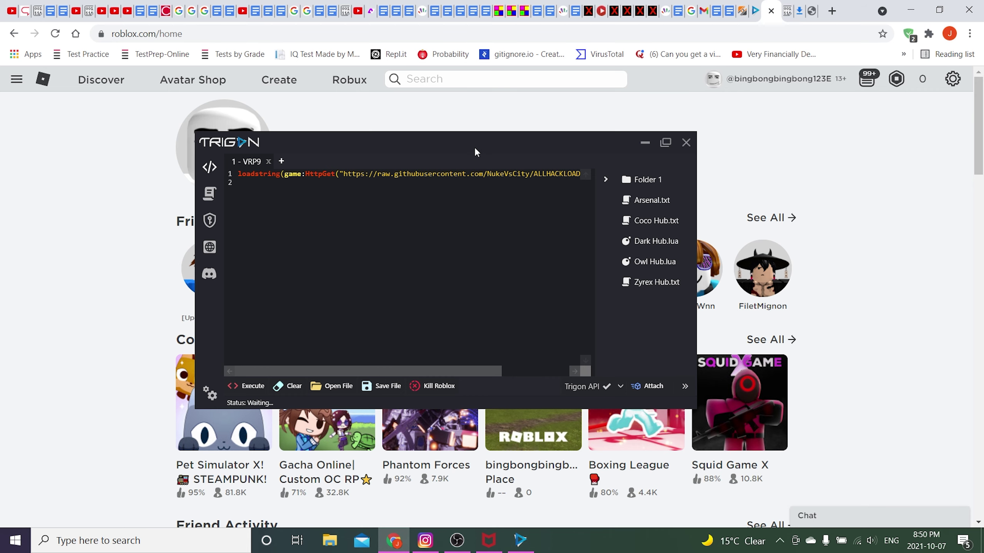
Nudge the Trigon window left, collapse and re-expand the saved scripts list, and open the script library.
mouse_move(475, 149)
left_mouse_down()
mouse_move(501, 172)
mouse_move(492, 157)
mouse_move(455, 149)
left_mouse_up()
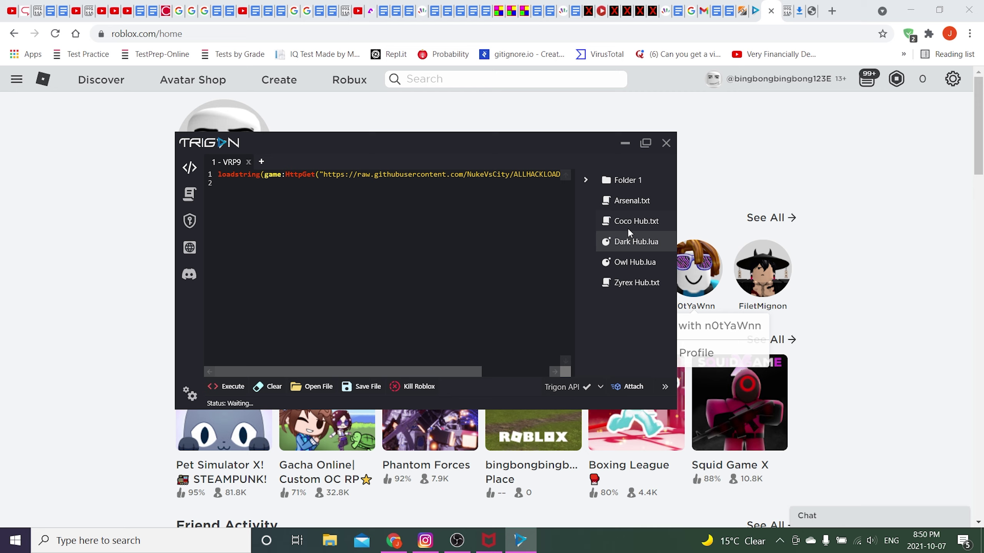
left_click(665, 387)
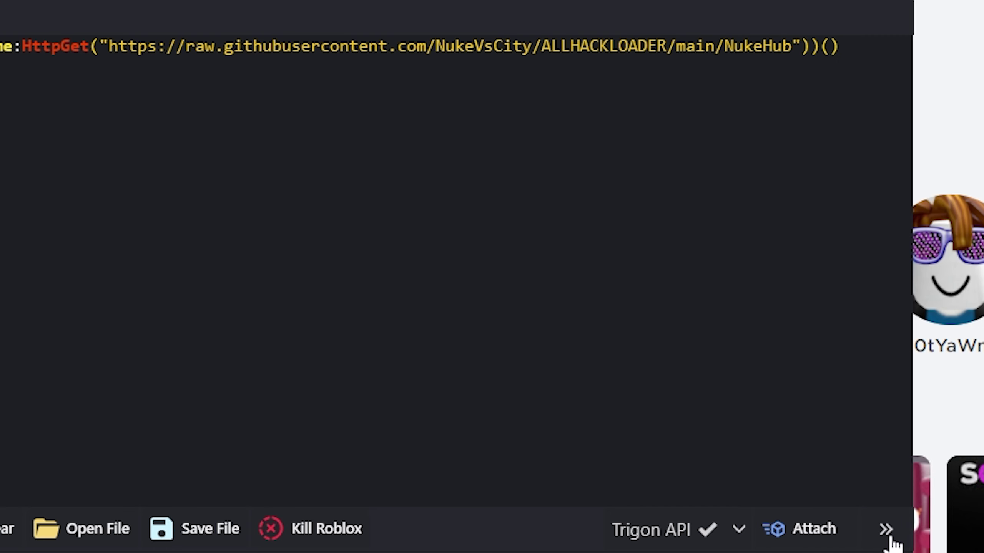
left_click(890, 538)
left_click(890, 538)
left_click(890, 538)
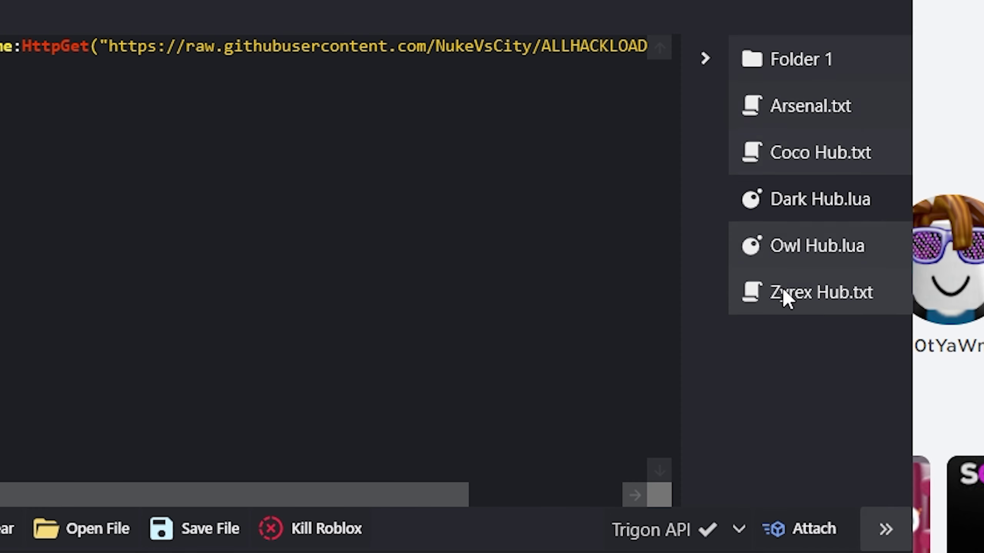
left_click(62, 134)
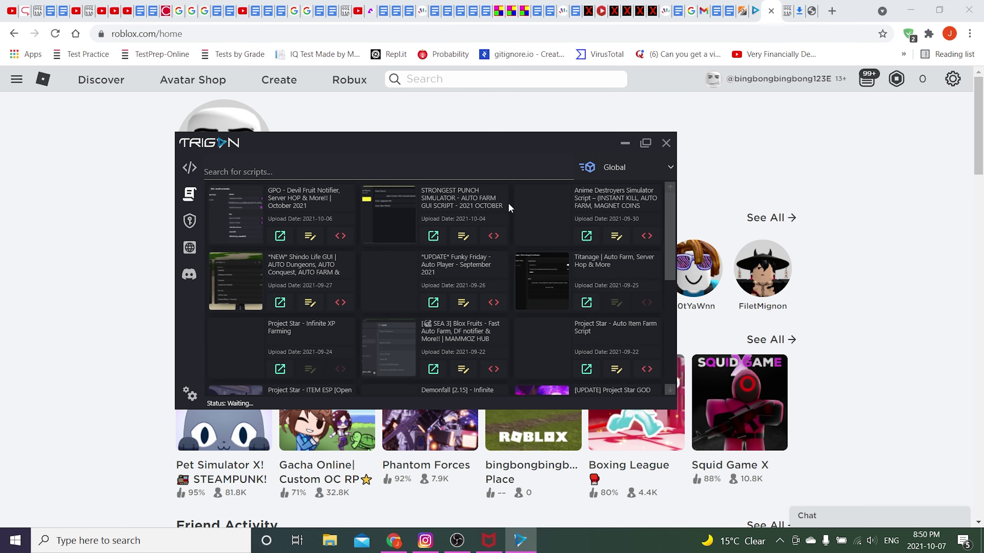
Scroll up and down through the latest scripts in the library grid.
scroll(515, 254, "down", 5)
scroll(515, 254, "up", 5)
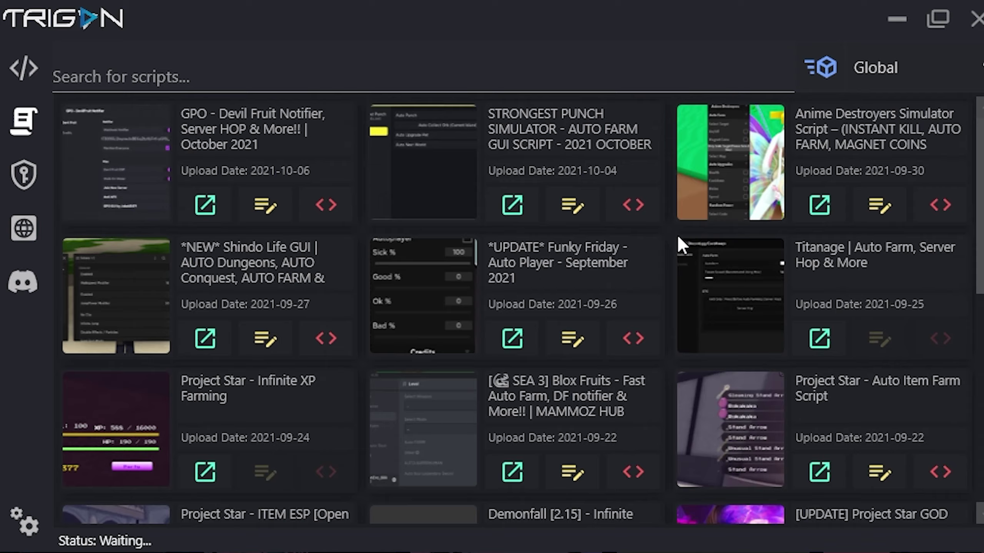
scroll(678, 238, "down", 5)
scroll(678, 238, "up", 5)
scroll(678, 239, "down", 5)
scroll(679, 239, "up", 5)
Confirm the whitelisted key shows about three hours remaining, then go to Language Selection.
left_click(24, 175)
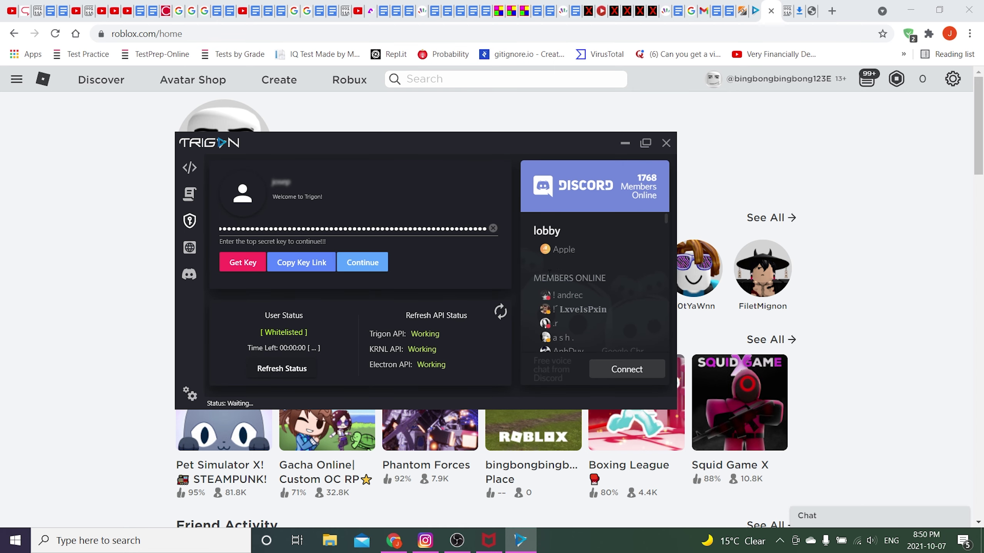
scroll(549, 273, "down", 3)
left_click(377, 262)
scroll(604, 294, "down", 3)
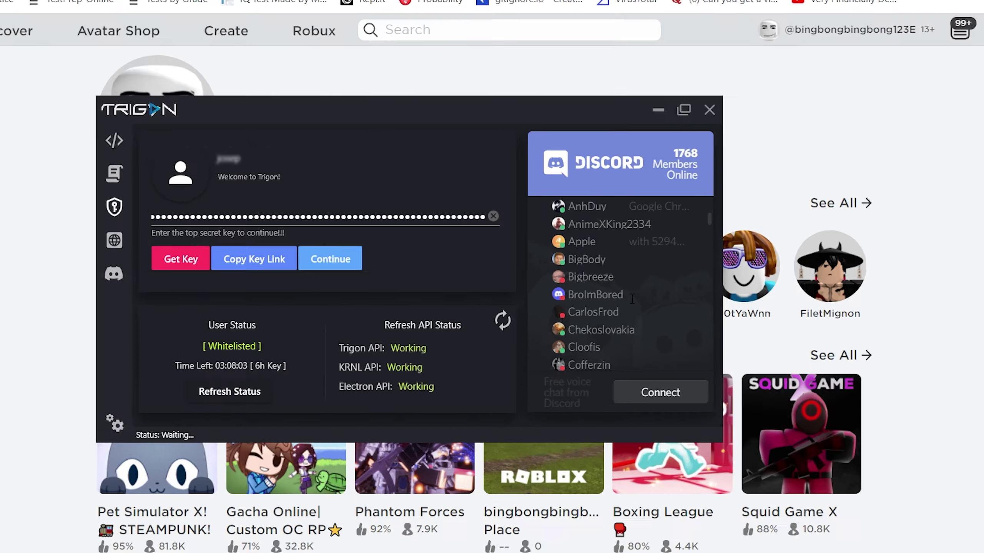
scroll(632, 298, "down", 5)
mouse_move(555, 217)
left_mouse_down()
mouse_move(619, 290)
mouse_move(535, 226)
mouse_move(531, 238)
mouse_move(570, 305)
mouse_move(602, 288)
left_mouse_up()
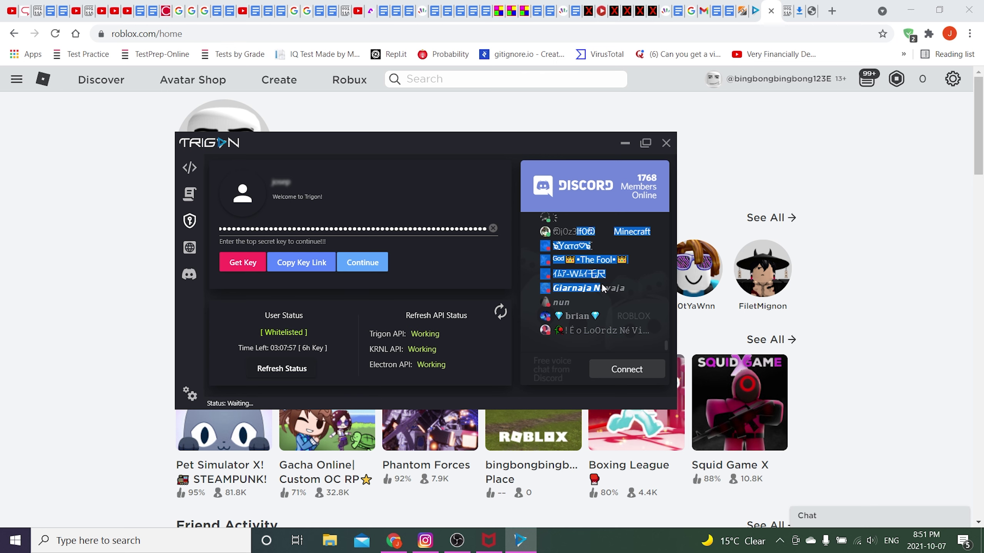
left_click(533, 256)
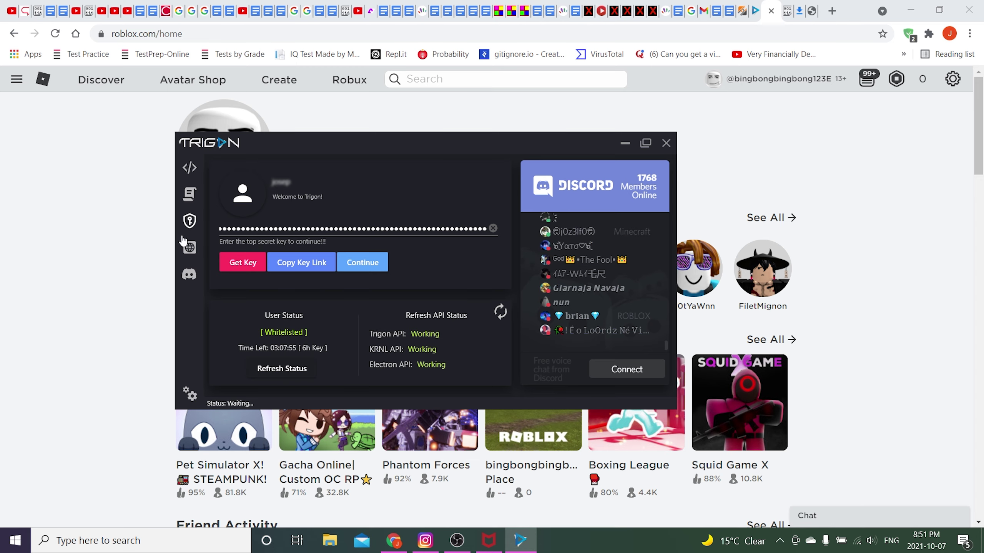
left_click(188, 247)
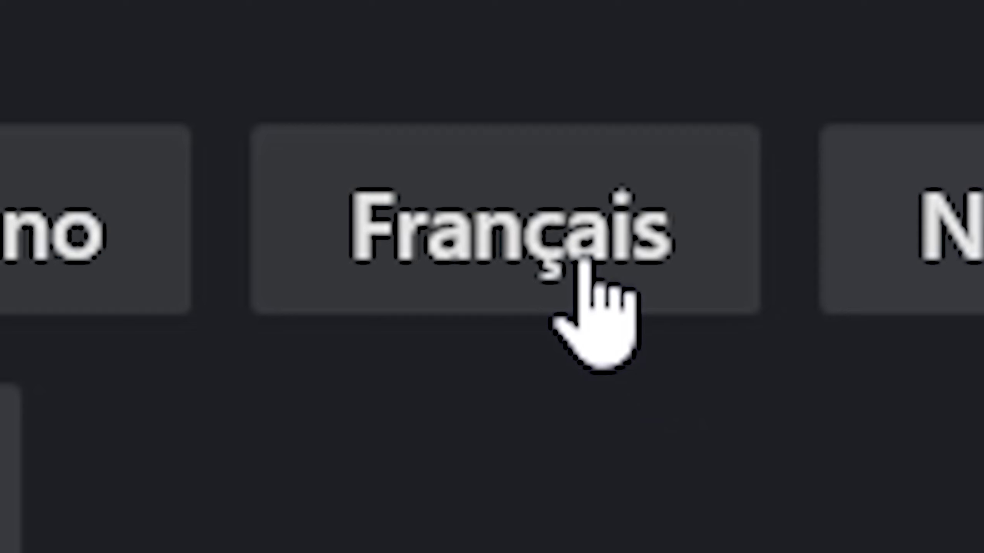
Switch the interface through Français, Polskie, Português and ไทย, finishing on Türkçe.
left_click(609, 278)
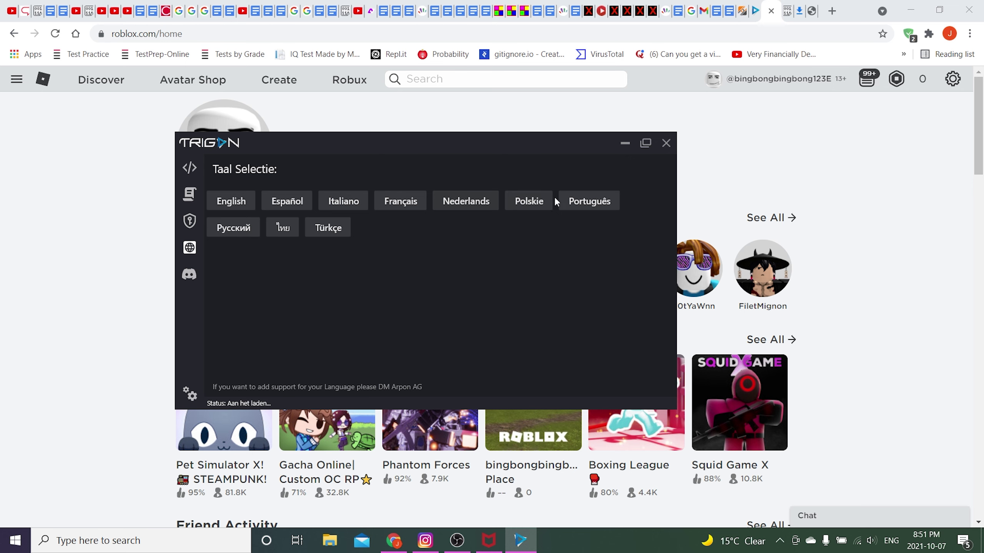
left_click(514, 201)
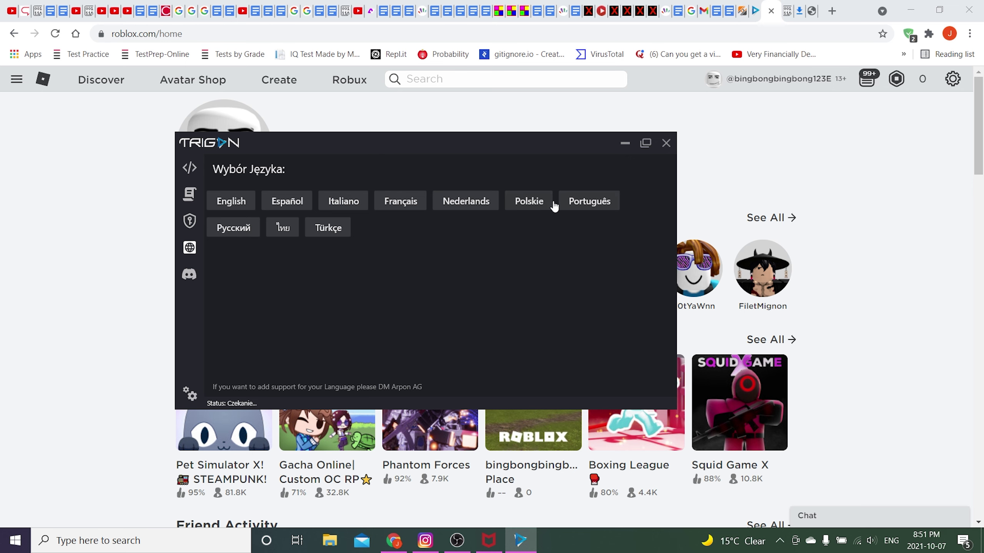
left_click(581, 205)
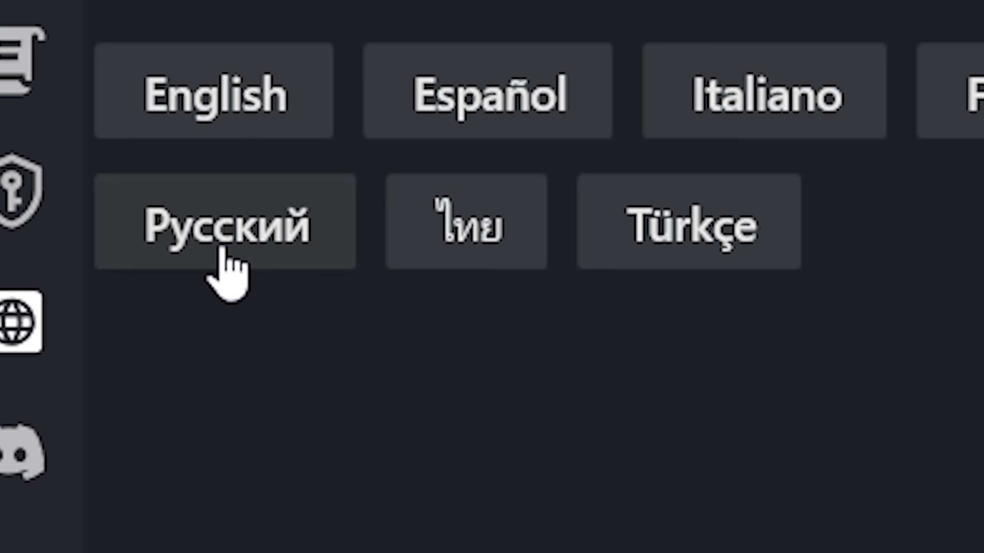
left_click(289, 231)
left_click(682, 235)
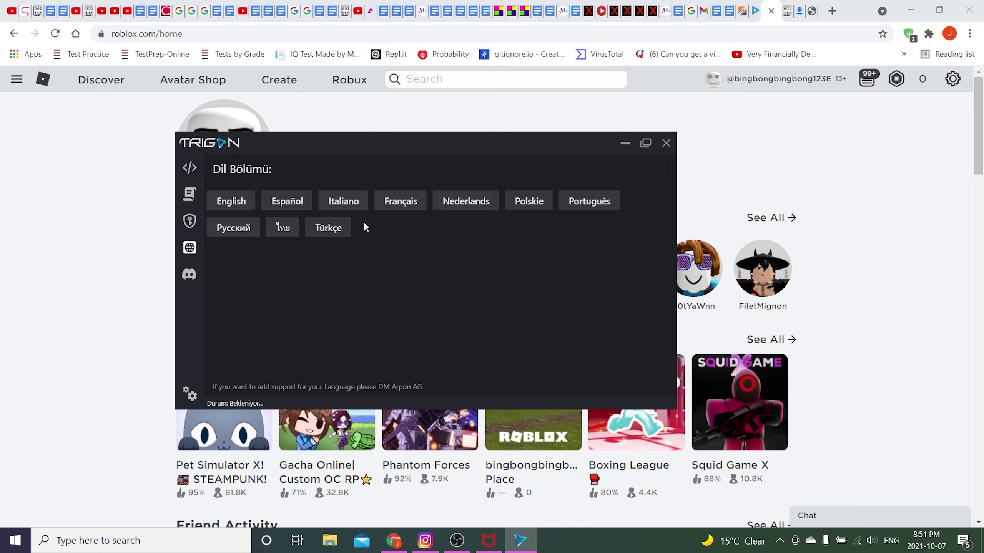
Switch Trigon back to English and toggle Enable Top-Most and Enable Auto Inject off and on.
left_click(190, 395)
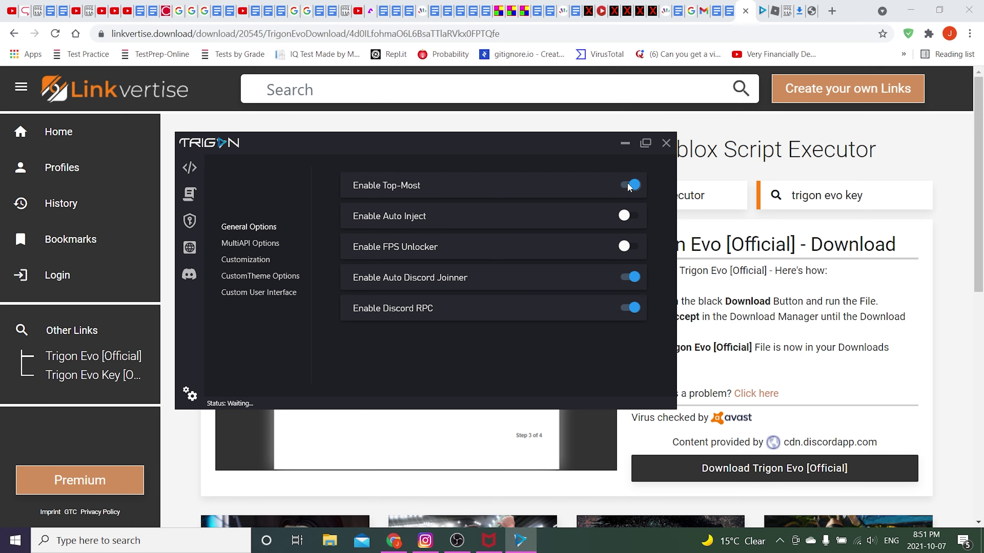
left_click(631, 186)
left_click(631, 186)
left_click(629, 216)
left_click(629, 216)
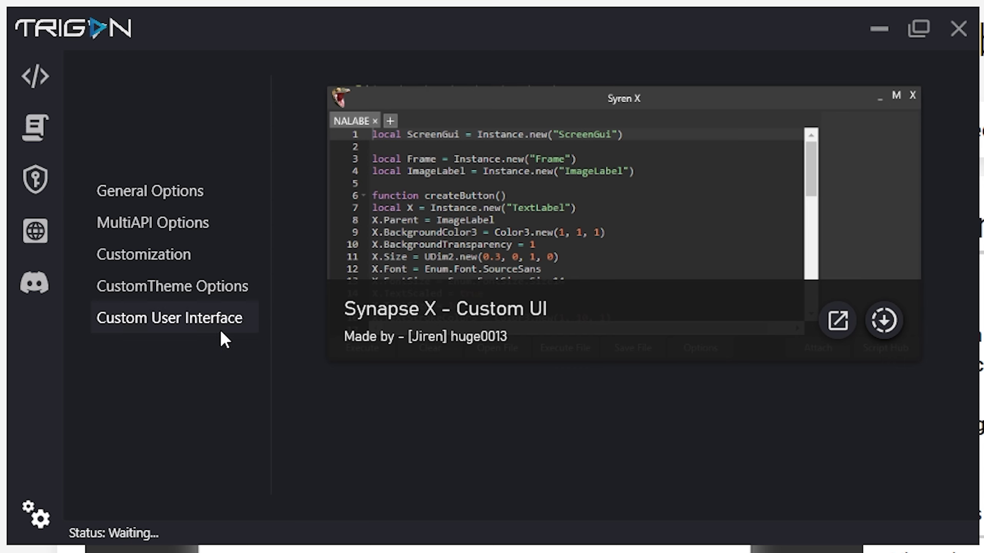
In the Editor, load the 'barnie the purple dinosaur' file from Downloads as a script.
left_click(37, 75)
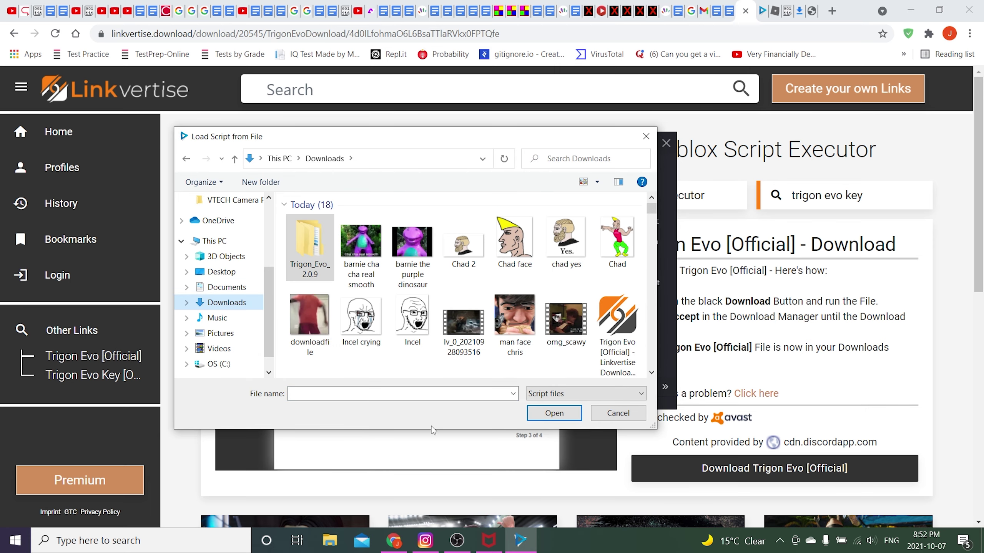
left_click(406, 256)
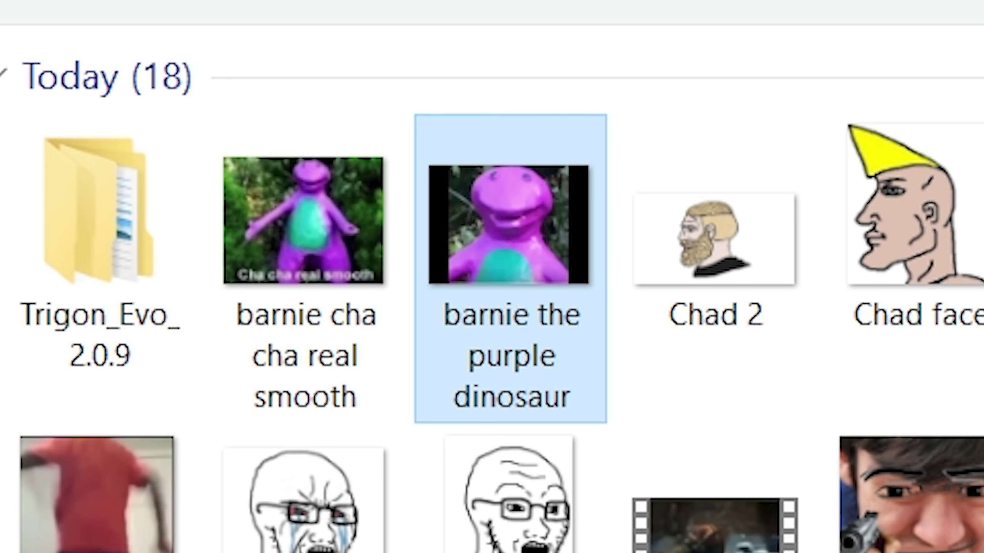
key("Return")
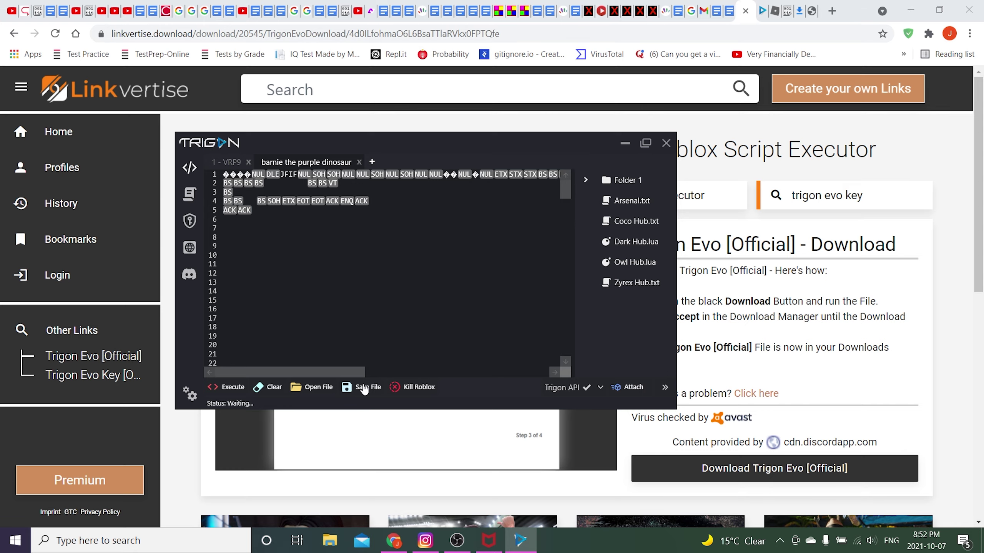
Dismiss the Save prompt and clear the loaded file from the editor.
left_click(364, 387)
key("Escape")
left_click(271, 386)
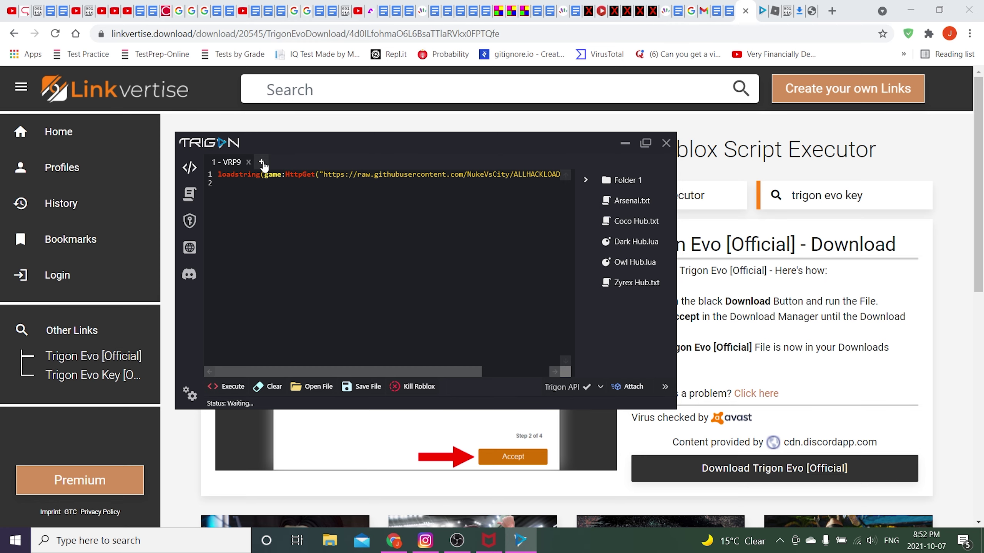
Add tabs 2 - 2FOS and 3 - HN9N, then replace tab 2's Hello World with print("I'm gay").
left_click(261, 162)
left_click(323, 161)
left_click(275, 162)
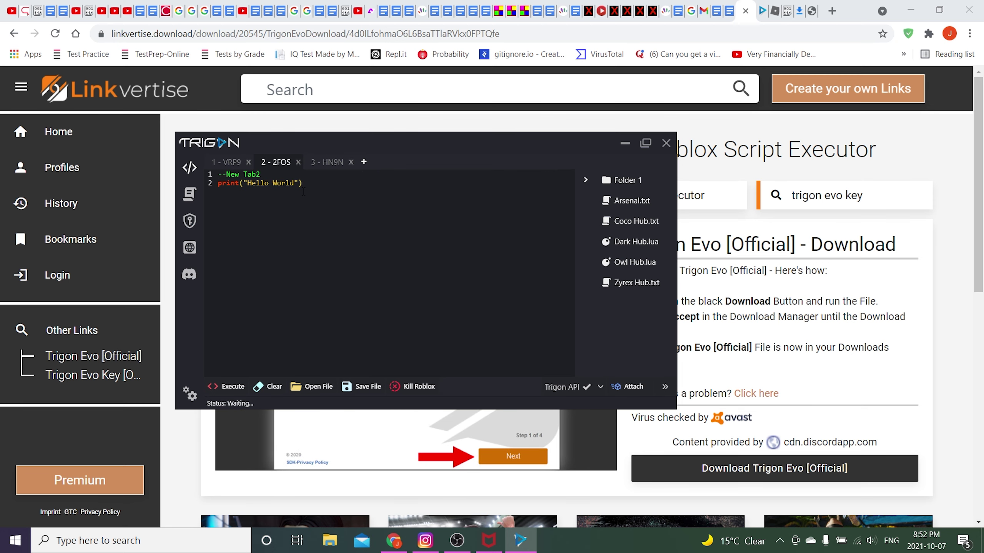
key("ctrl+a")
key("BackSpace")
type("print(\"I")
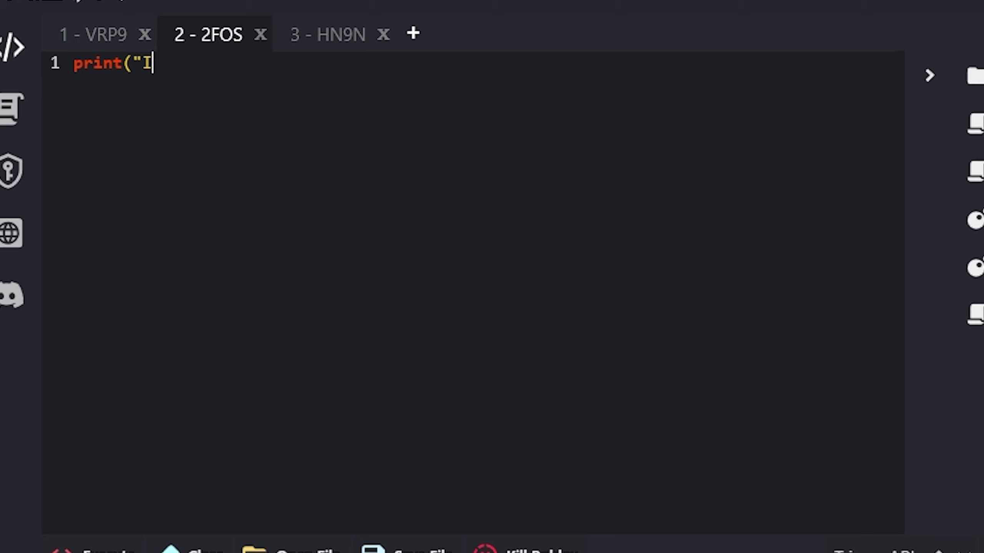
type("'m gay\")")
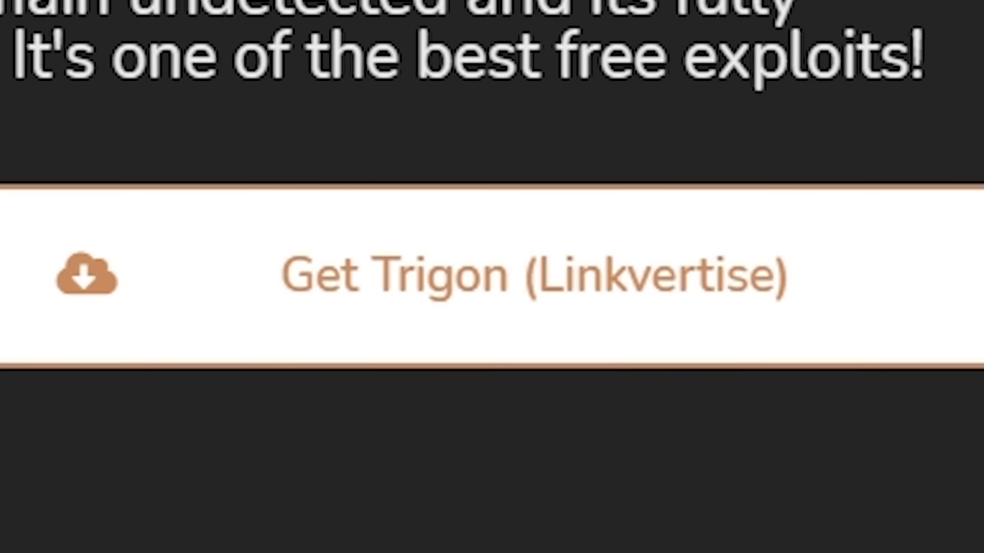
Go through Linkvertise from Get Trigon and download the 2.58 MB Trigon Evo [Official] installer.
left_click(336, 264)
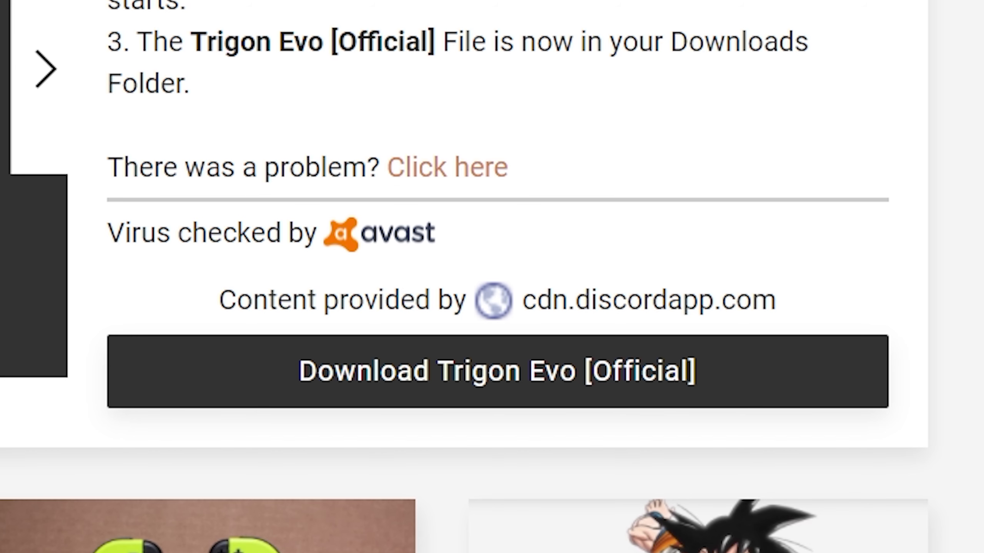
mouse_move(141, 222)
left_mouse_down()
mouse_move(439, 216)
mouse_move(454, 235)
left_mouse_up()
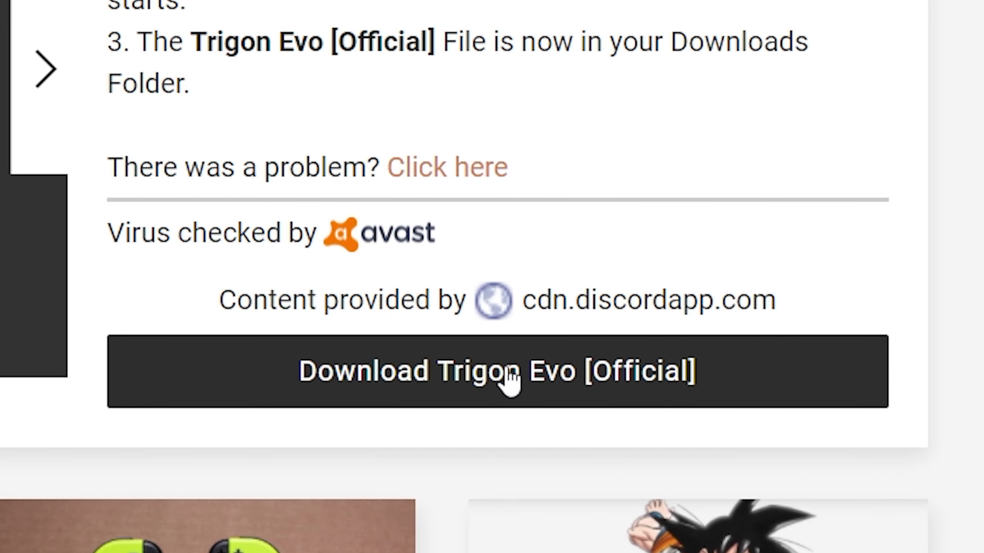
left_click(508, 373)
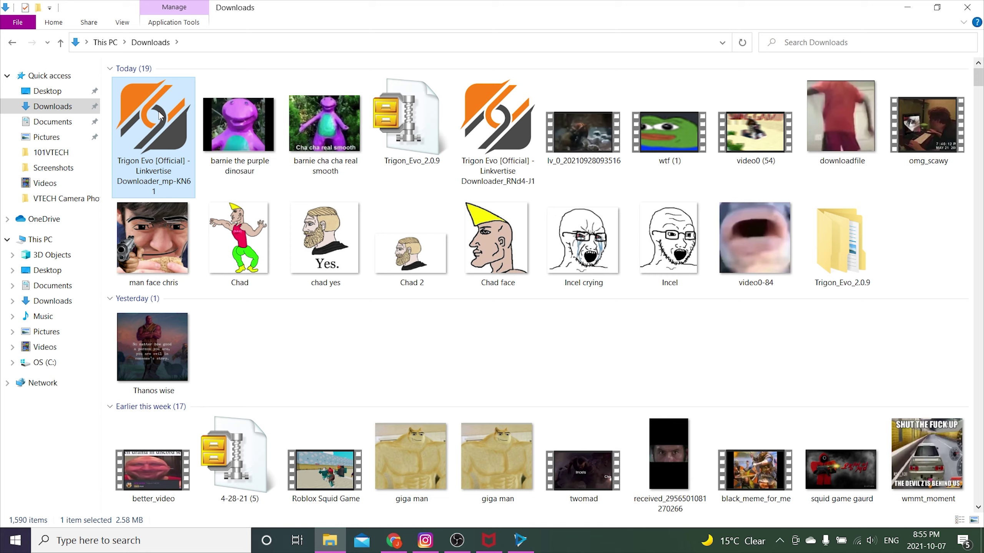
Run the downloader, skip its antivirus offer, and keep the blocked Trigon_Evo_2.0.9.zip in Chrome.
right_click(158, 88)
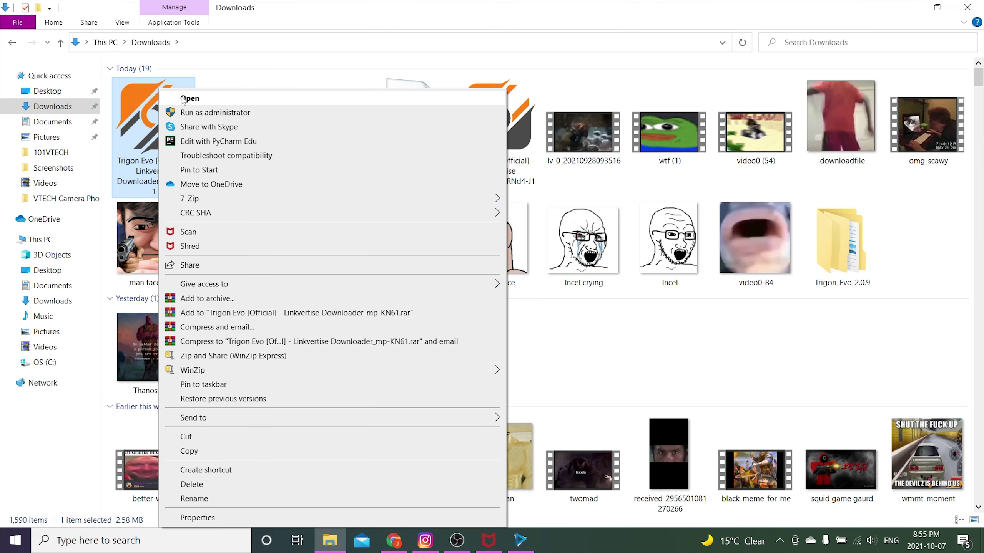
key("Escape")
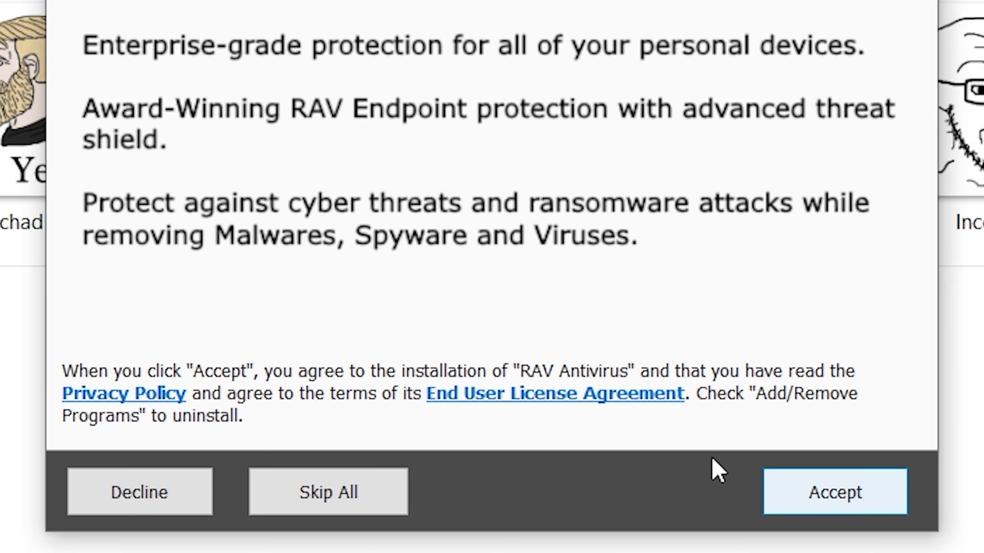
left_click(334, 487)
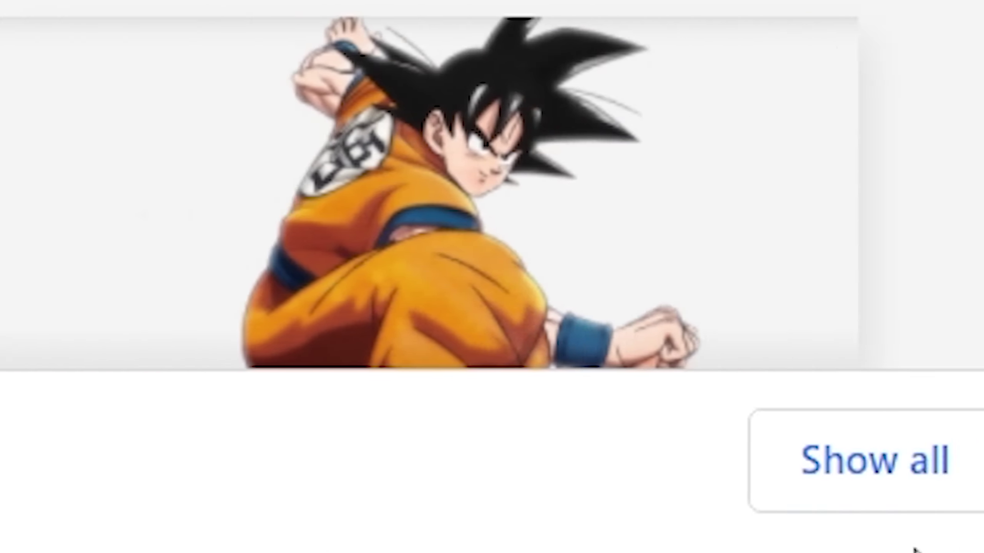
left_click(757, 479)
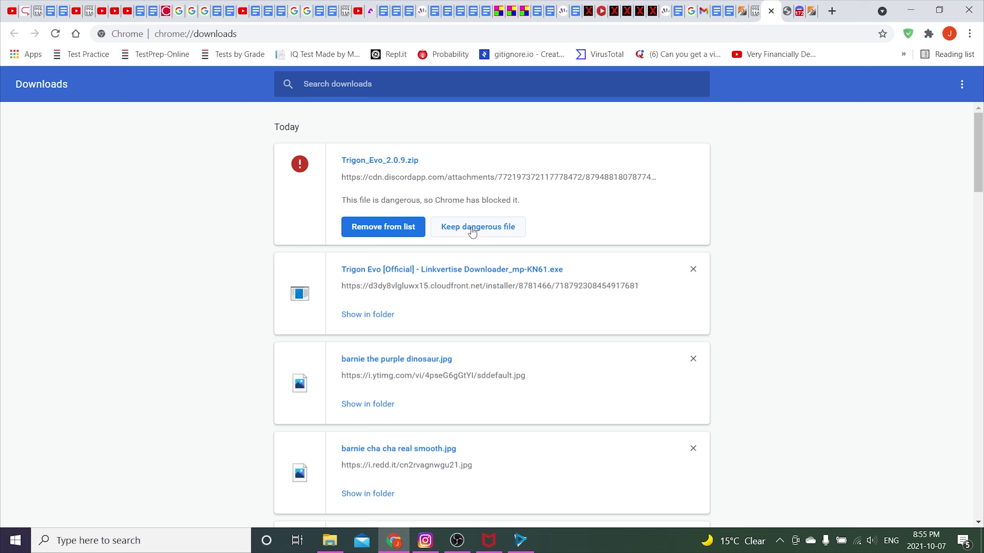
left_click(469, 229)
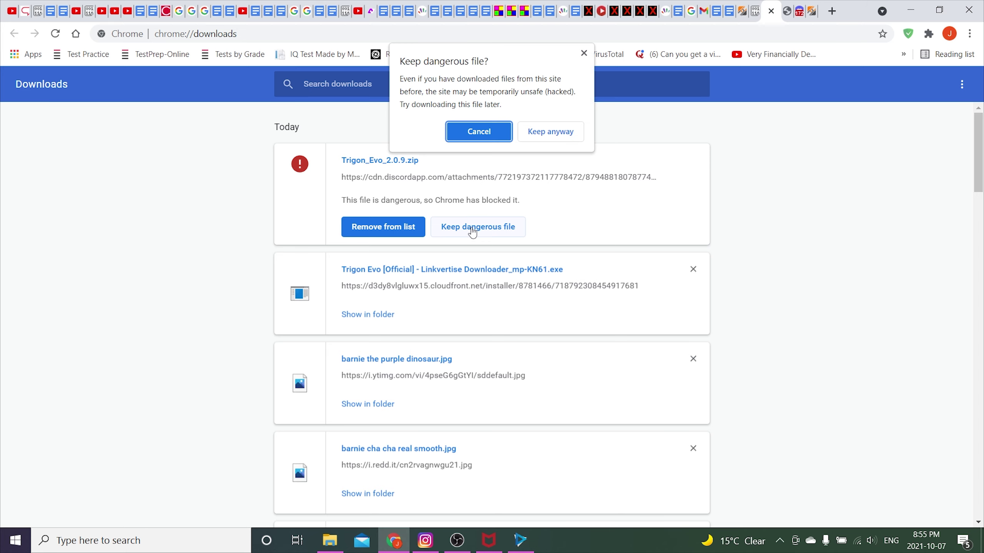
left_click(549, 129)
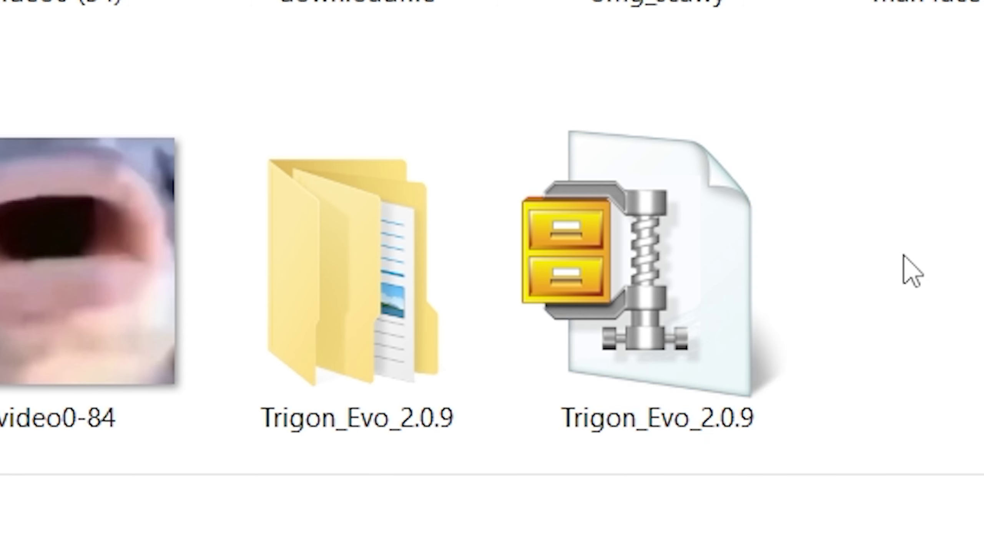
Extract Trigon_Evo_2.0.9.zip with WinRAR into a Trigon_Evo_2.0.9 folder.
right_click(639, 237)
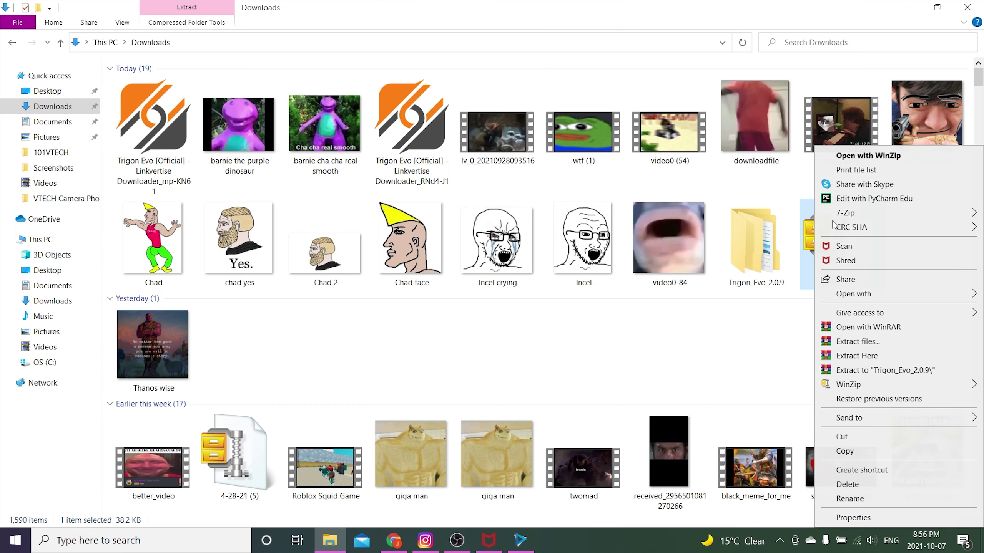
left_click(889, 342)
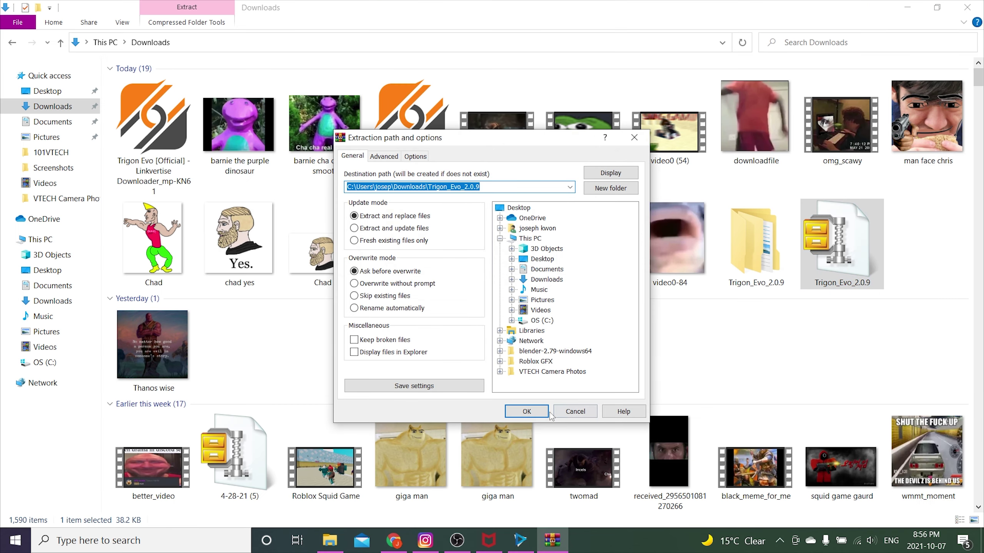
left_click(525, 412)
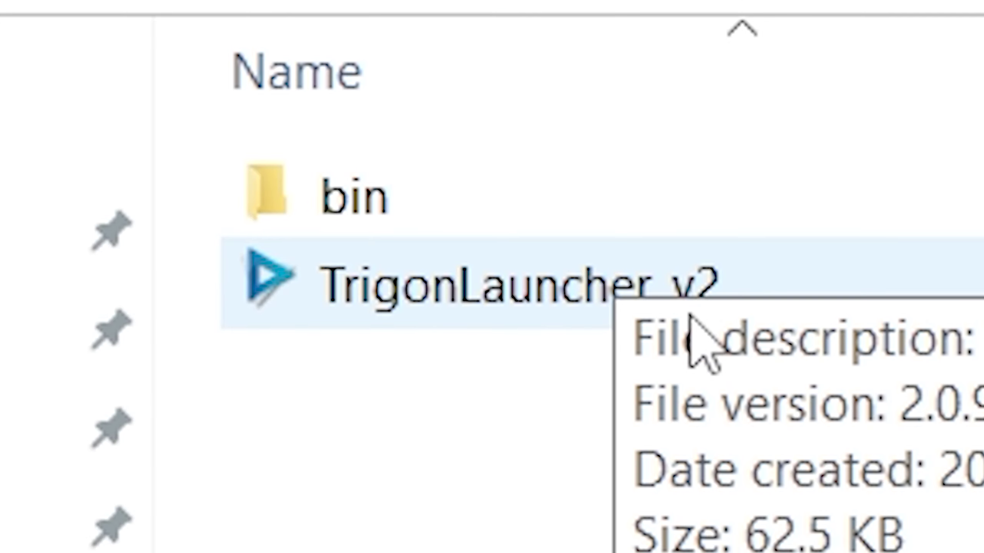
Run TrigonLauncher_v2 from the Trigon_Evo_2.0.9 folder to open the Trigon executor.
double_click(160, 99)
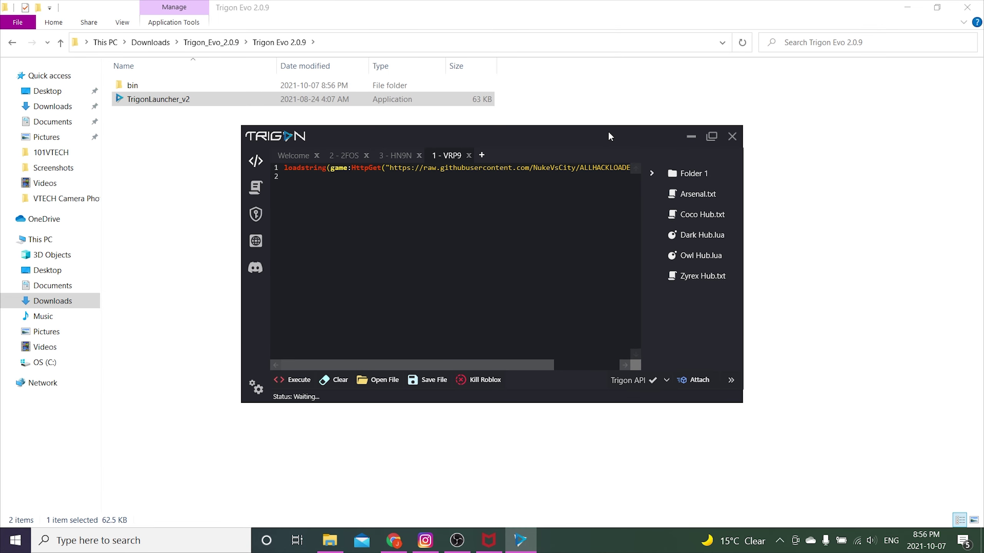
Move the Trigon window slightly left and down.
left_click_drag(609, 134, 569, 142)
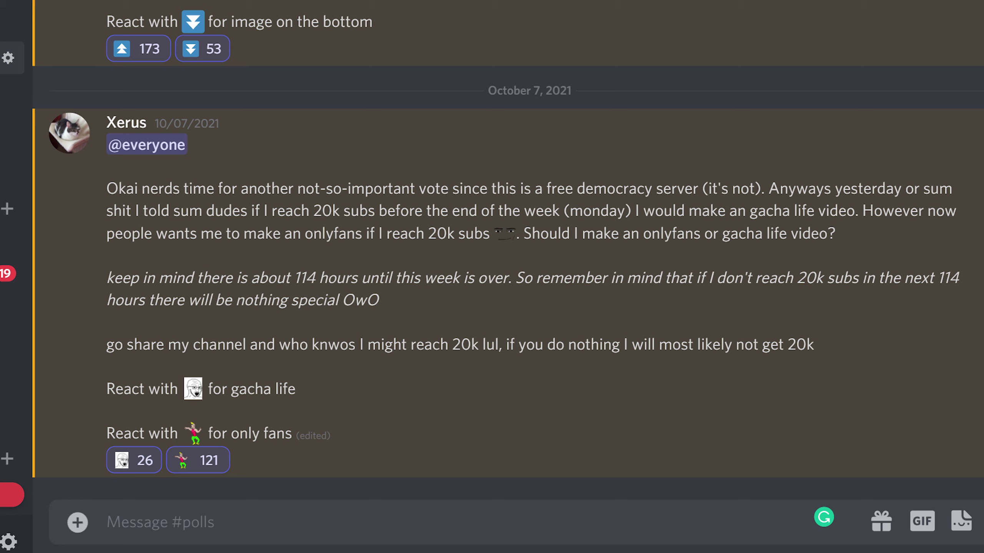
Open the Windows calendar from the taskbar clock to check the date.
left_click(925, 540)
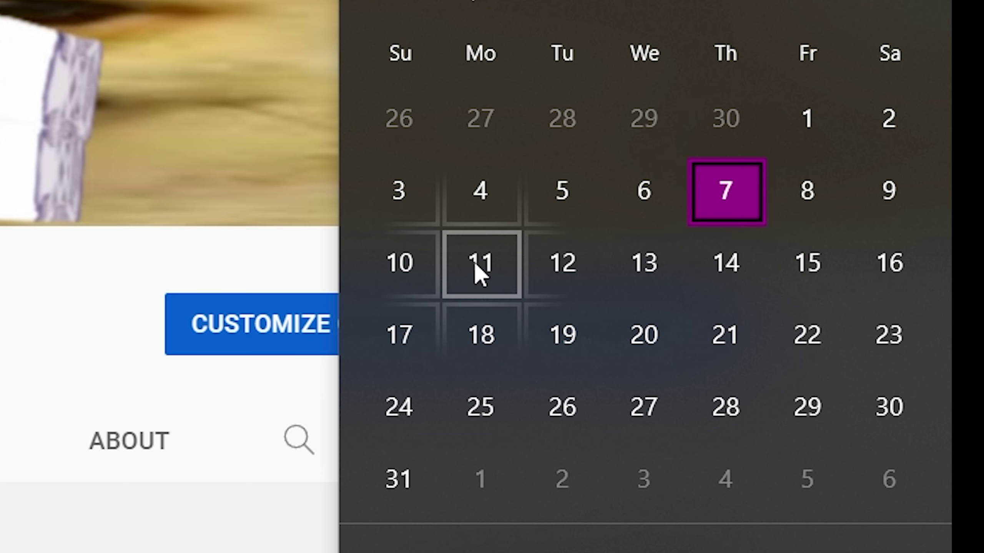
Dismiss the calendar flyout to reveal the YouTube channel's Videos tab.
left_click(625, 270)
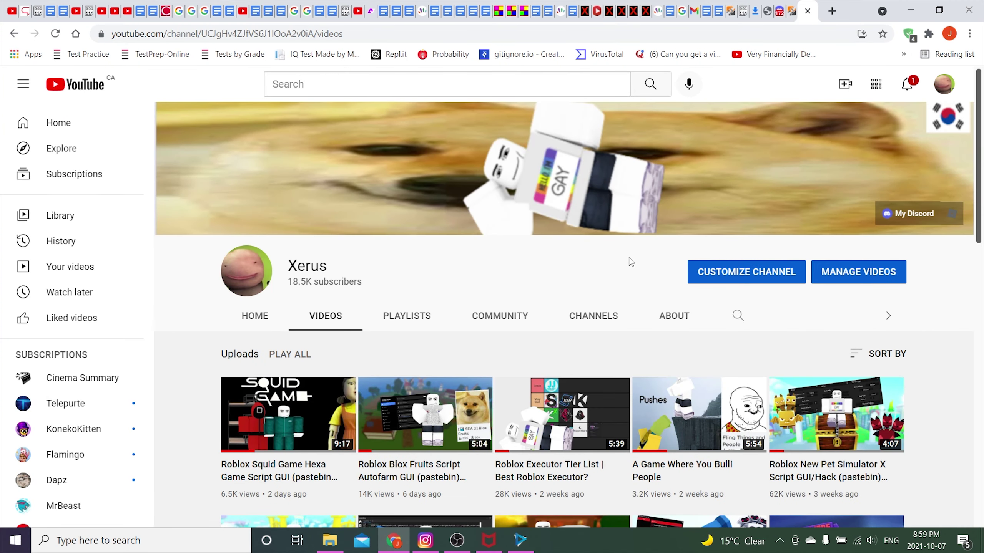